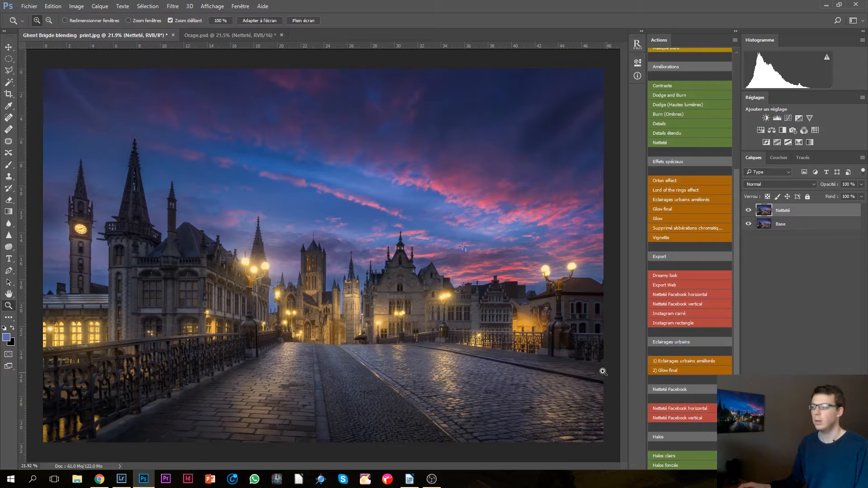
Compare the halos around the pointed gable in the Ghent bridge image with those around the lightning bolts in Orage.psd.
{"action": "left_click_drag", "start_coordinate": [427, 259], "coordinate": [366, 247]}
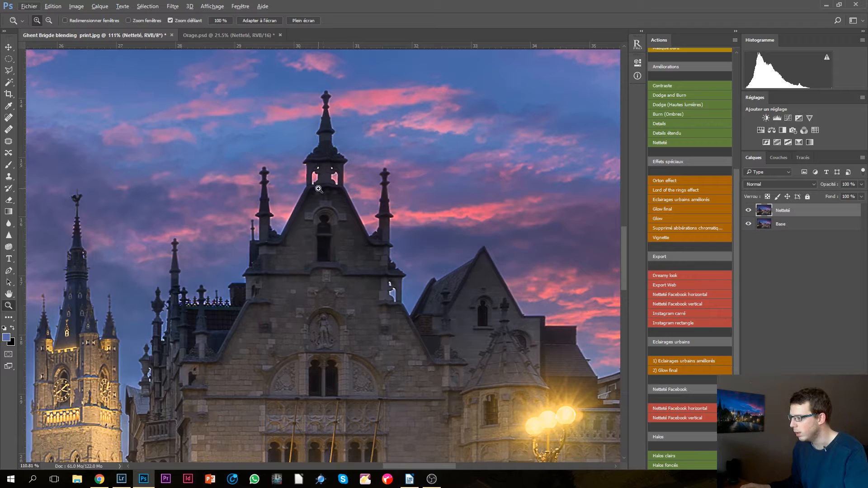
{"action": "left_click", "coordinate": [227, 32]}
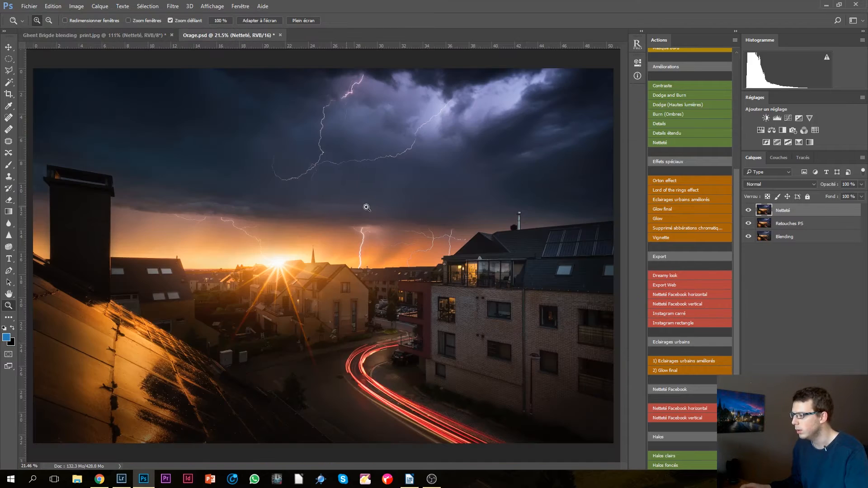
{"action": "left_click_drag", "start_coordinate": [429, 244], "coordinate": [422, 232]}
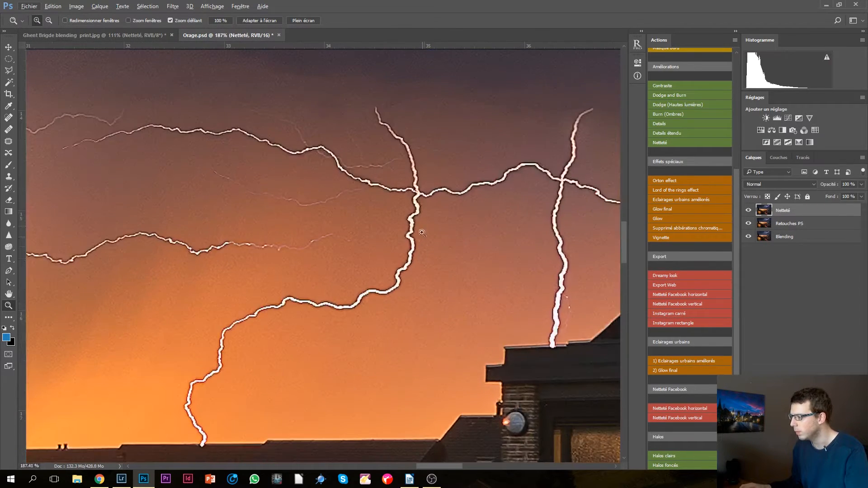
Return to the Ghent bridge image and inspect the edges of its lampposts, clock tower, spires and gables for light halos.
{"action": "left_click", "coordinate": [138, 33]}
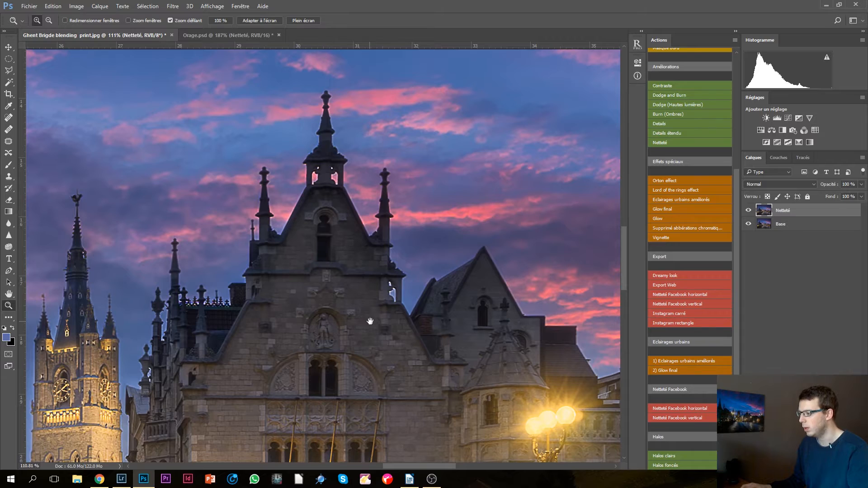
{"action": "left_click_drag", "start_coordinate": [243, 310], "coordinate": [568, 255]}
{"action": "left_click_drag", "start_coordinate": [242, 240], "coordinate": [329, 273]}
{"action": "left_click_drag", "start_coordinate": [194, 302], "coordinate": [561, 333]}
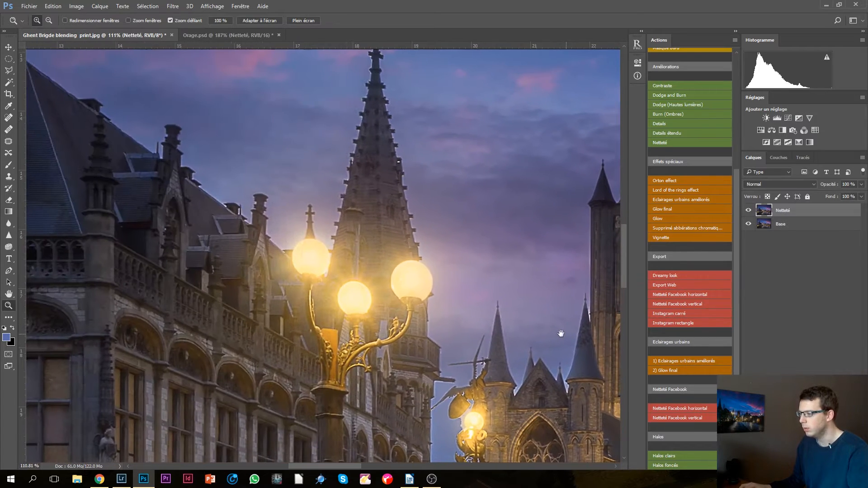
{"action": "left_click_drag", "start_coordinate": [197, 218], "coordinate": [568, 292]}
{"action": "left_click_drag", "start_coordinate": [132, 261], "coordinate": [352, 358]}
{"action": "left_click_drag", "start_coordinate": [335, 141], "coordinate": [383, 272]}
{"action": "left_click_drag", "start_coordinate": [297, 309], "coordinate": [531, 154]}
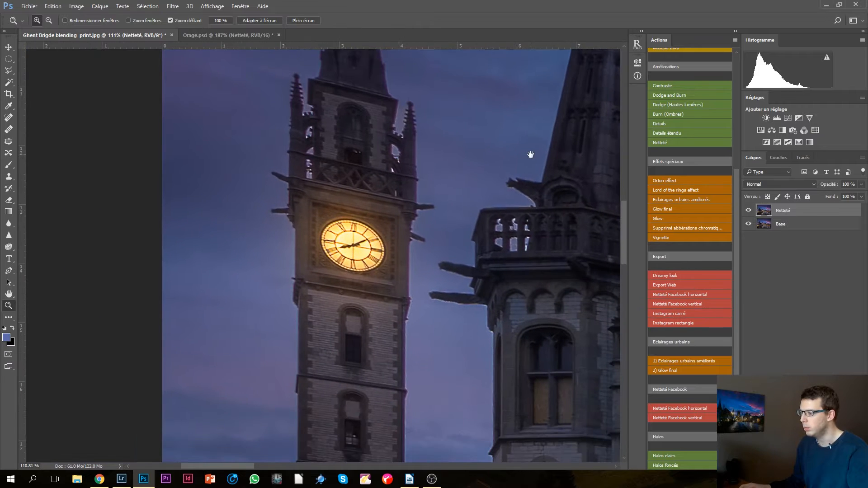
{"action": "left_click_drag", "start_coordinate": [445, 254], "coordinate": [416, 111]}
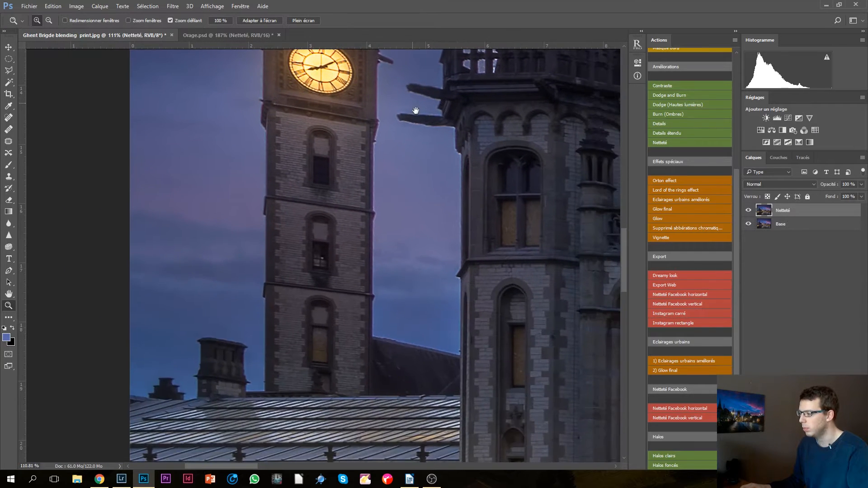
{"action": "left_click_drag", "start_coordinate": [445, 200], "coordinate": [356, 243]}
{"action": "left_click_drag", "start_coordinate": [414, 133], "coordinate": [374, 243]}
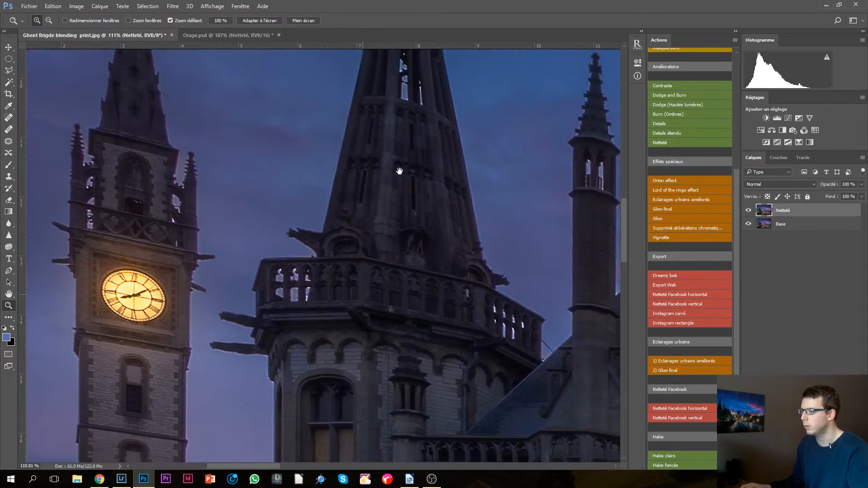
{"action": "left_click_drag", "start_coordinate": [515, 182], "coordinate": [172, 205]}
{"action": "left_click_drag", "start_coordinate": [566, 217], "coordinate": [293, 159]}
{"action": "left_click_drag", "start_coordinate": [486, 298], "coordinate": [393, 229]}
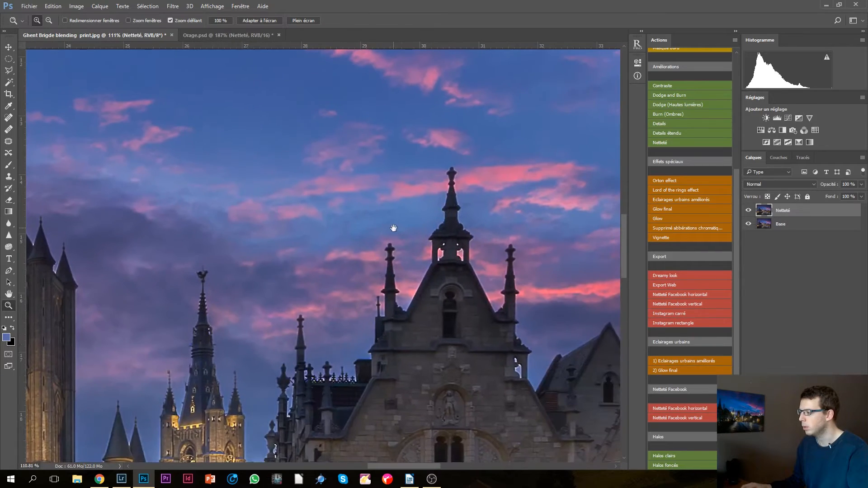
{"action": "left_click_drag", "start_coordinate": [456, 280], "coordinate": [312, 163]}
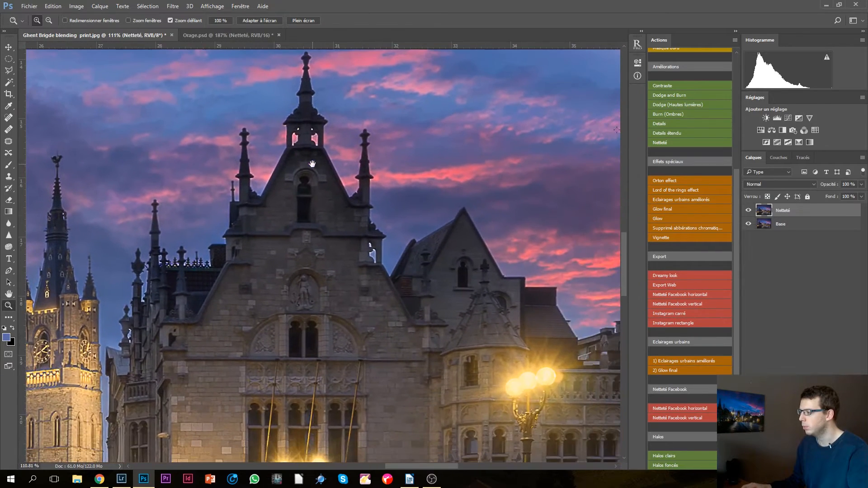
Run the Halos clairs action and apply its Gaussian blur with a radius of 2.3 pixels.
{"action": "left_click", "coordinate": [663, 458]}
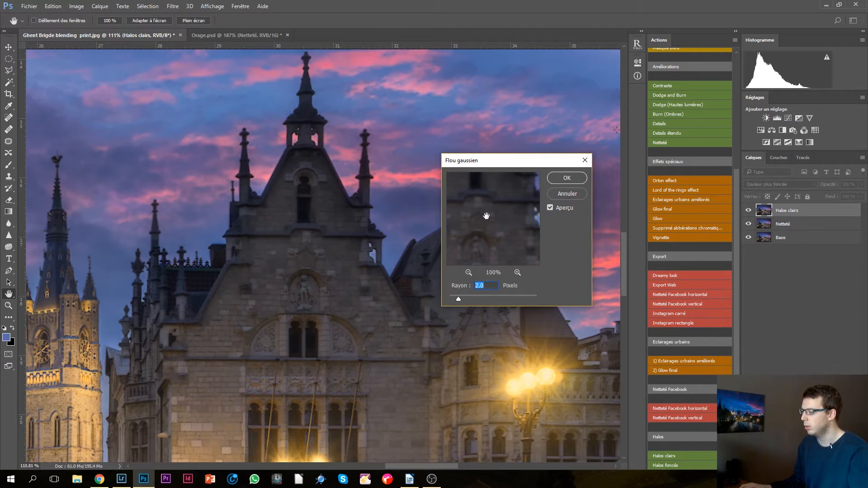
{"action": "mouse_move", "coordinate": [458, 301]}
{"action": "left_mouse_down"}
{"action": "mouse_move", "coordinate": [505, 300]}
{"action": "mouse_move", "coordinate": [454, 298]}
{"action": "left_mouse_up"}
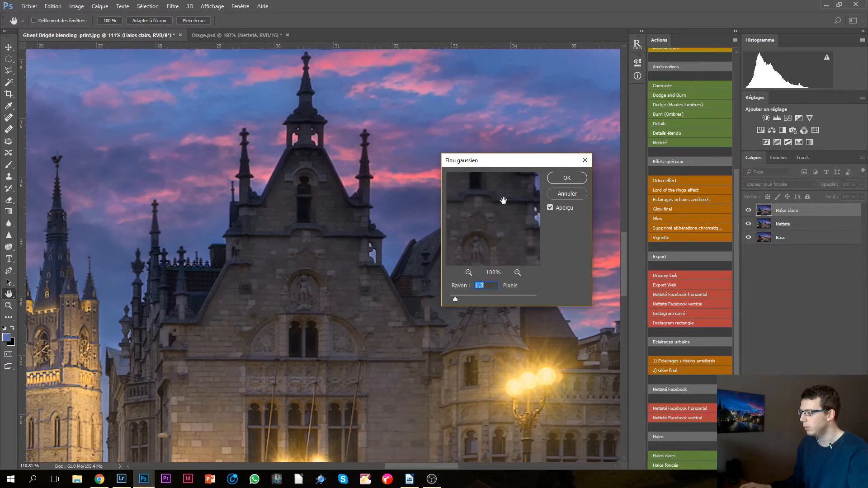
{"action": "left_click_drag", "start_coordinate": [503, 200], "coordinate": [465, 234]}
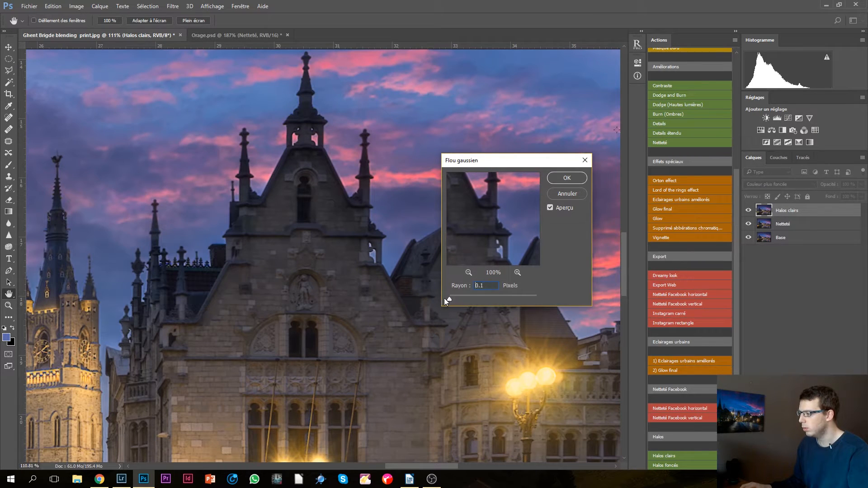
{"action": "left_click_drag", "start_coordinate": [444, 297], "coordinate": [457, 299]}
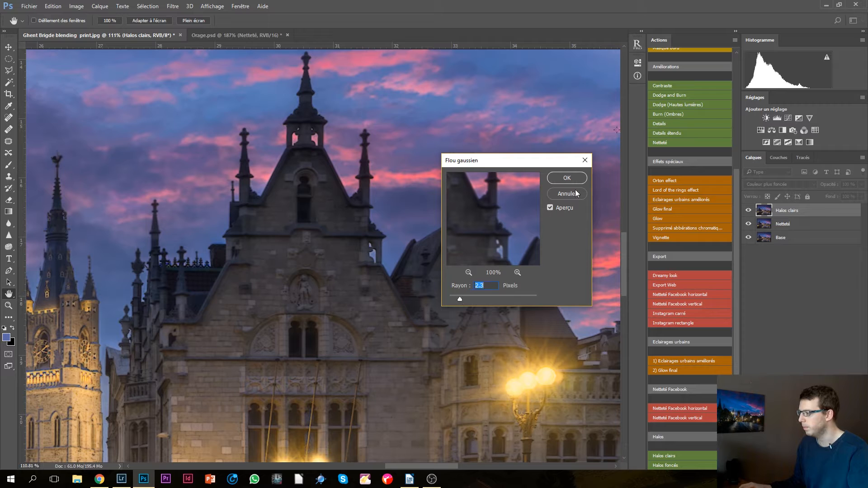
{"action": "left_click", "coordinate": [567, 178]}
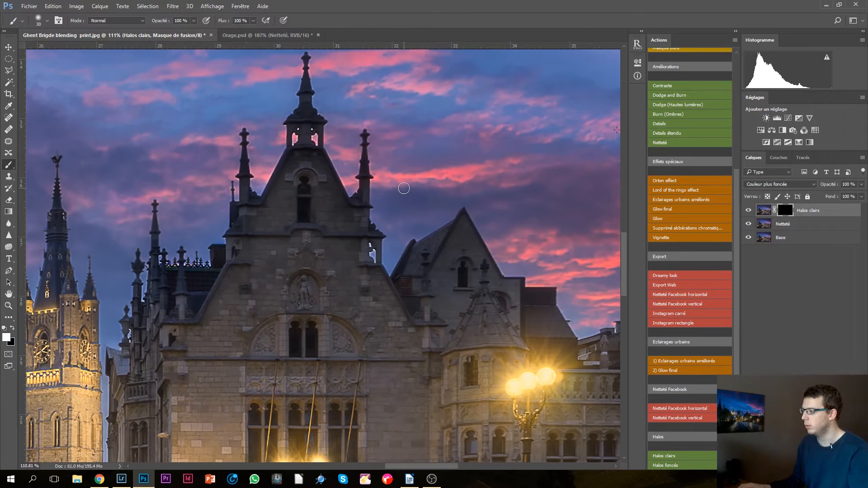
Target the layer mask of the Halos clairs layer and keep white as the foreground colour for painting.
{"action": "left_click_drag", "start_coordinate": [402, 194], "coordinate": [544, 223]}
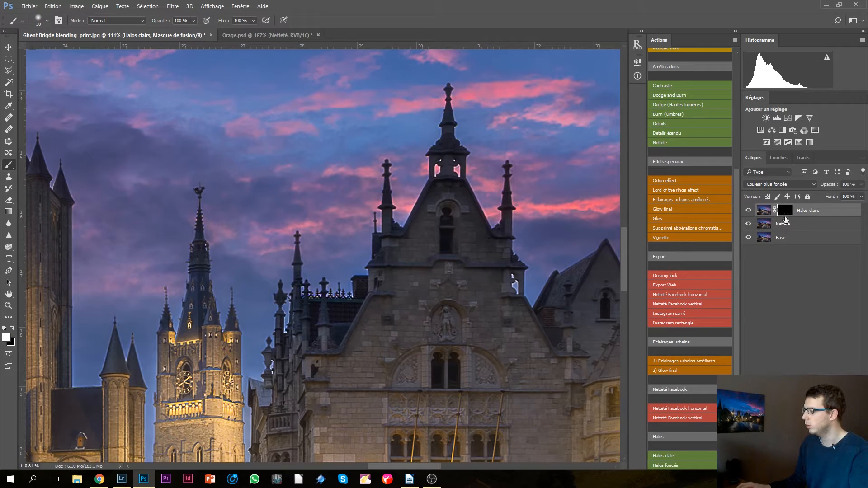
{"action": "left_click", "coordinate": [763, 211]}
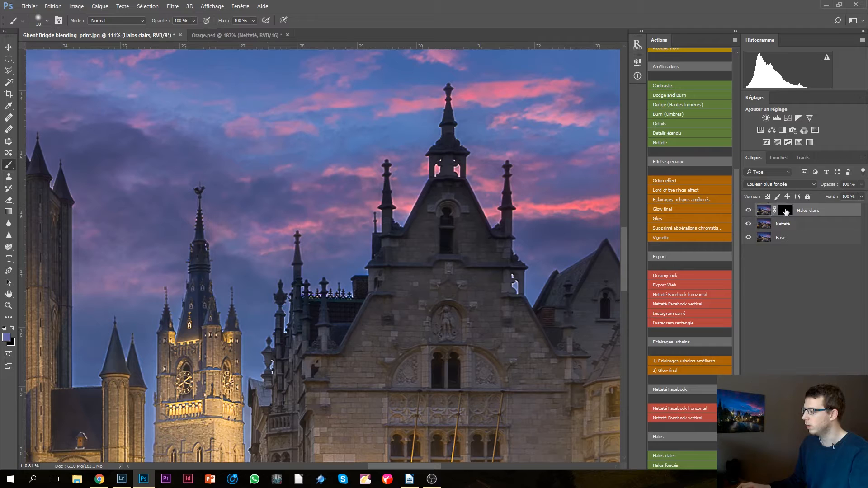
{"action": "left_click", "coordinate": [783, 209]}
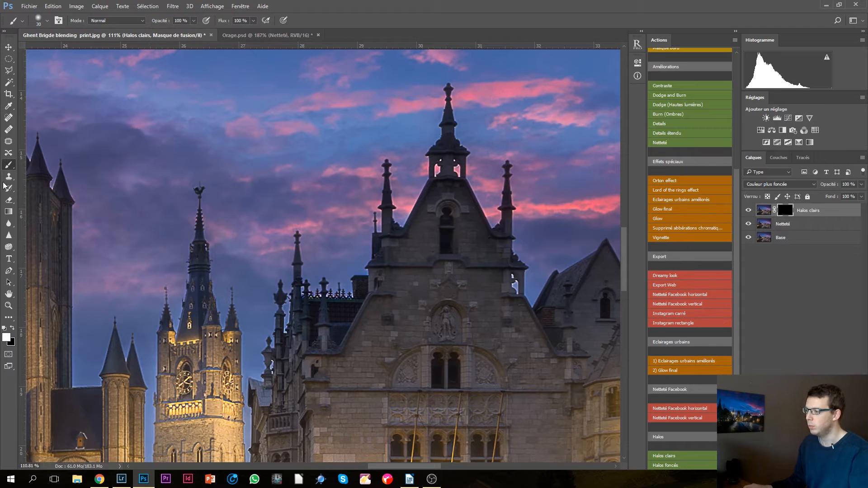
{"action": "left_click", "coordinate": [6, 337]}
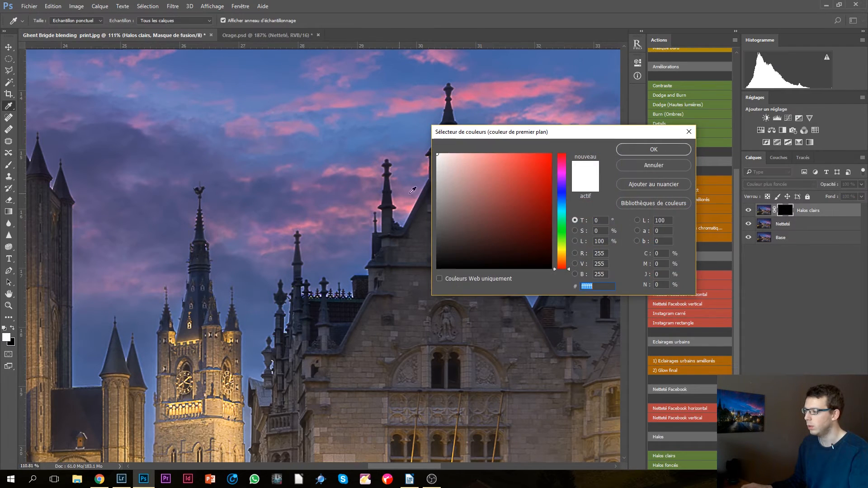
{"action": "left_click", "coordinate": [437, 155]}
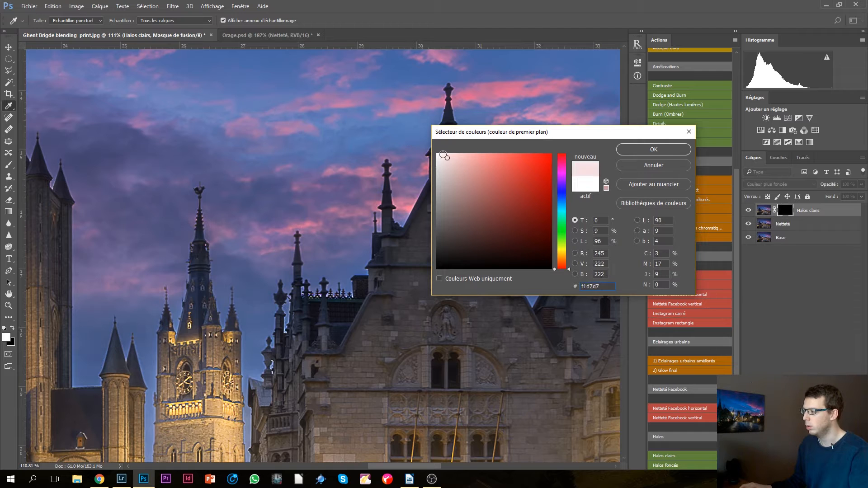
{"action": "left_click", "coordinate": [621, 149]}
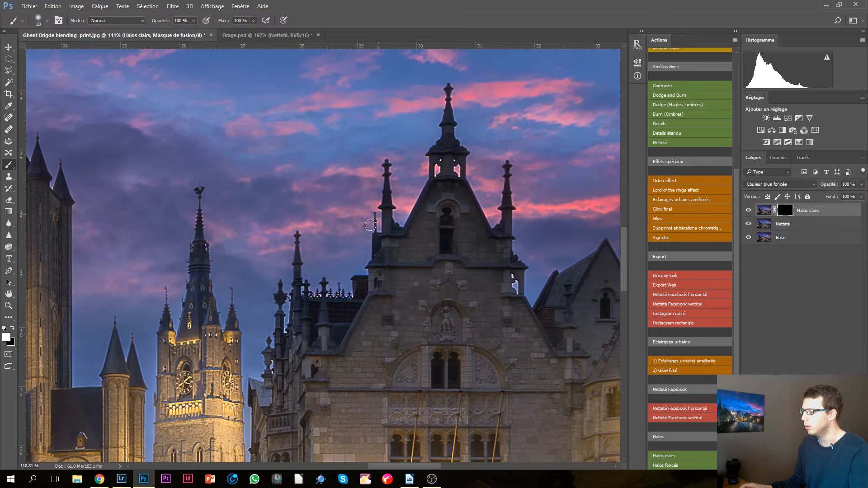
Brush white on the Halos clairs mask over the gable turret's openings and along the neighbouring rooflines and chimney.
{"action": "scroll", "coordinate": [480, 197], "scroll_direction": "up", "scroll_amount": 4}
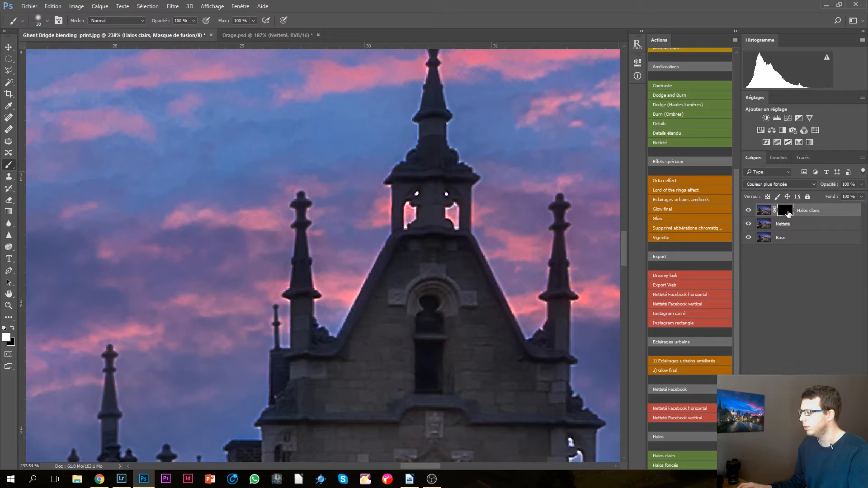
{"action": "mouse_move", "coordinate": [413, 199]}
{"action": "left_mouse_down"}
{"action": "mouse_move", "coordinate": [405, 227]}
{"action": "mouse_move", "coordinate": [417, 191]}
{"action": "mouse_move", "coordinate": [455, 207]}
{"action": "mouse_move", "coordinate": [454, 224]}
{"action": "left_mouse_up"}
{"action": "scroll", "coordinate": [454, 224], "scroll_direction": "down", "scroll_amount": 3}
{"action": "left_click_drag", "start_coordinate": [469, 343], "coordinate": [401, 181]}
{"action": "mouse_move", "coordinate": [470, 231]}
{"action": "left_mouse_down"}
{"action": "mouse_move", "coordinate": [474, 262]}
{"action": "mouse_move", "coordinate": [179, 265]}
{"action": "mouse_move", "coordinate": [306, 195]}
{"action": "mouse_move", "coordinate": [339, 221]}
{"action": "mouse_move", "coordinate": [392, 296]}
{"action": "mouse_move", "coordinate": [477, 315]}
{"action": "left_mouse_up"}
{"action": "key", "text": "space"}
{"action": "left_click_drag", "start_coordinate": [518, 348], "coordinate": [409, 275]}
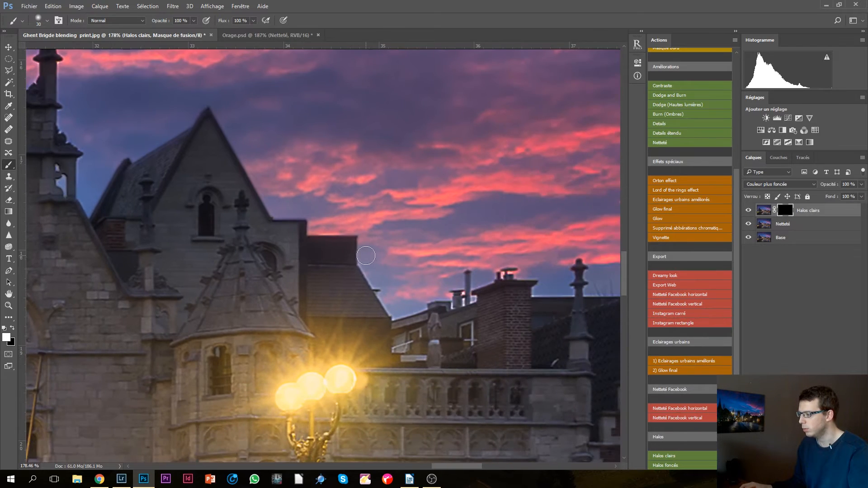
{"action": "mouse_move", "coordinate": [361, 259]}
{"action": "left_mouse_down"}
{"action": "mouse_move", "coordinate": [395, 321]}
{"action": "mouse_move", "coordinate": [470, 301]}
{"action": "mouse_move", "coordinate": [506, 271]}
{"action": "mouse_move", "coordinate": [516, 276]}
{"action": "left_mouse_up"}
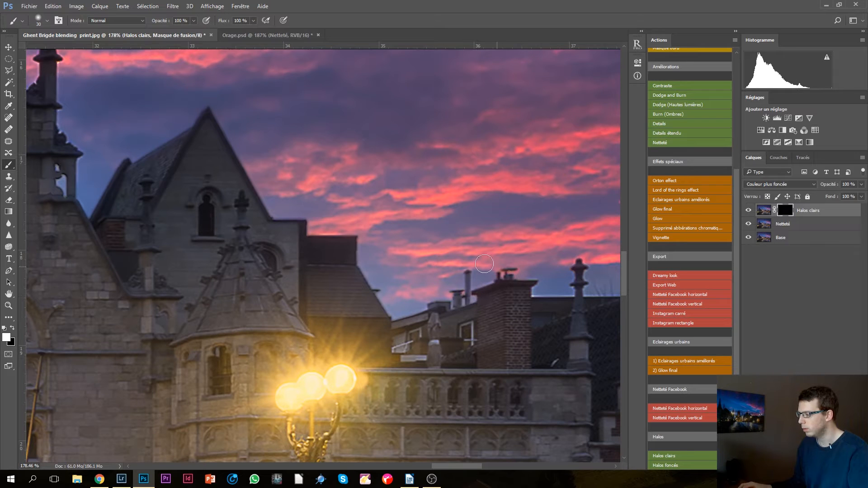
Brush white on the Halos clairs mask along both edges of the spire behind the three-globe lamppost.
{"action": "scroll", "coordinate": [280, 247], "scroll_direction": "down", "scroll_amount": 10}
{"action": "scroll", "coordinate": [248, 241], "scroll_direction": "up", "scroll_amount": 10}
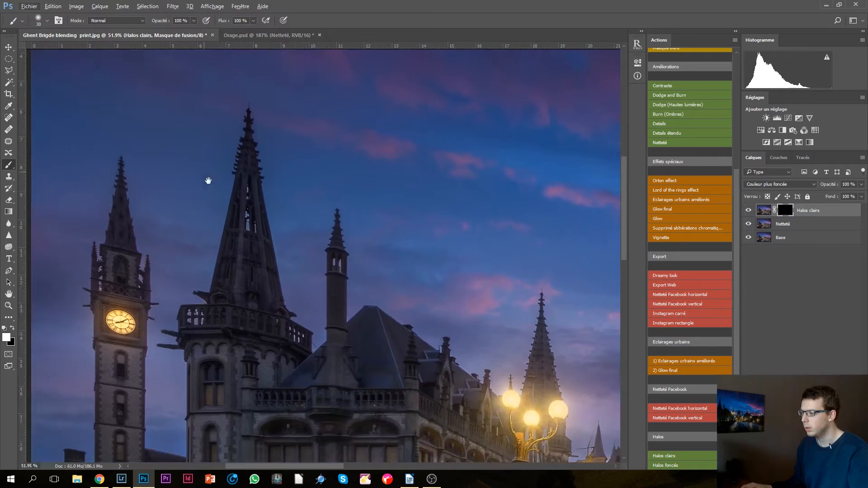
{"action": "left_click_drag", "start_coordinate": [208, 181], "coordinate": [169, 150]}
{"action": "left_click_drag", "start_coordinate": [347, 251], "coordinate": [252, 206]}
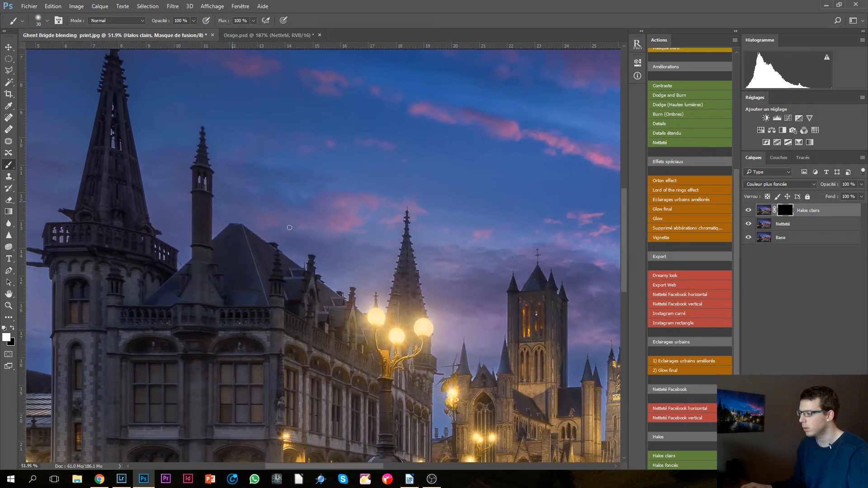
{"action": "scroll", "coordinate": [410, 285], "scroll_direction": "up", "scroll_amount": 7}
{"action": "scroll", "coordinate": [416, 292], "scroll_direction": "up", "scroll_amount": 4}
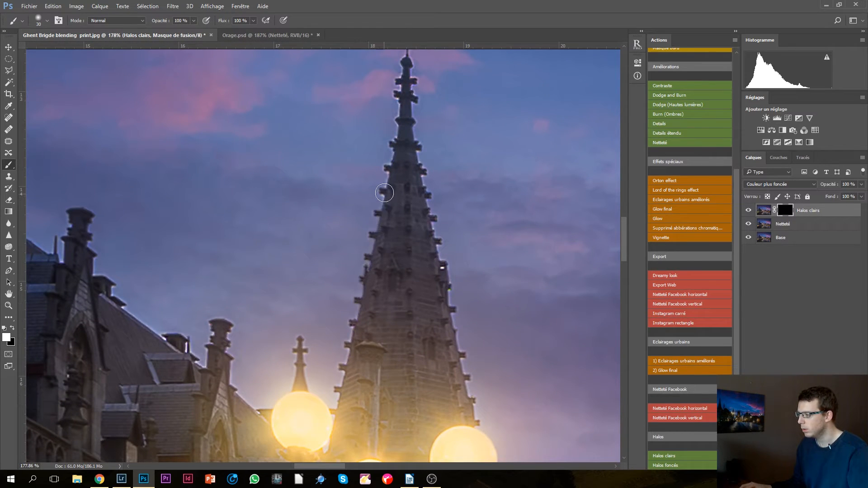
{"action": "left_click_drag", "start_coordinate": [402, 136], "coordinate": [394, 179]}
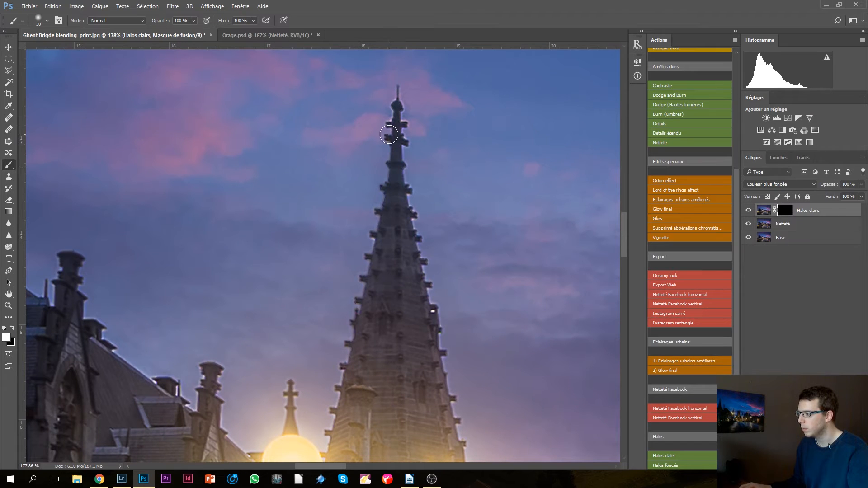
{"action": "mouse_move", "coordinate": [408, 138]}
{"action": "left_mouse_down"}
{"action": "mouse_move", "coordinate": [438, 325]}
{"action": "mouse_move", "coordinate": [425, 172]}
{"action": "left_mouse_up"}
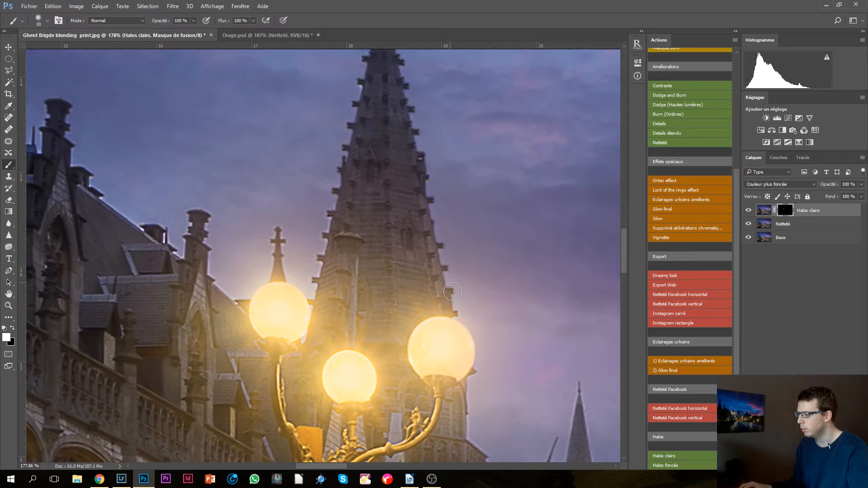
Brush white on the Halos clairs mask along both edges of the tall spire beside the clock tower.
{"action": "left_click_drag", "start_coordinate": [88, 158], "coordinate": [365, 194]}
{"action": "left_click_drag", "start_coordinate": [100, 107], "coordinate": [288, 298]}
{"action": "left_click_drag", "start_coordinate": [189, 279], "coordinate": [496, 199]}
{"action": "left_click_drag", "start_coordinate": [401, 183], "coordinate": [398, 359]}
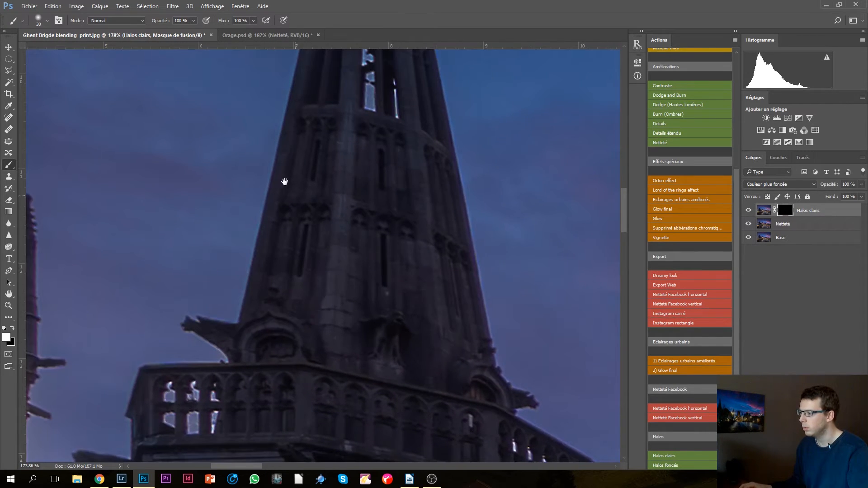
{"action": "left_click_drag", "start_coordinate": [284, 182], "coordinate": [321, 260]}
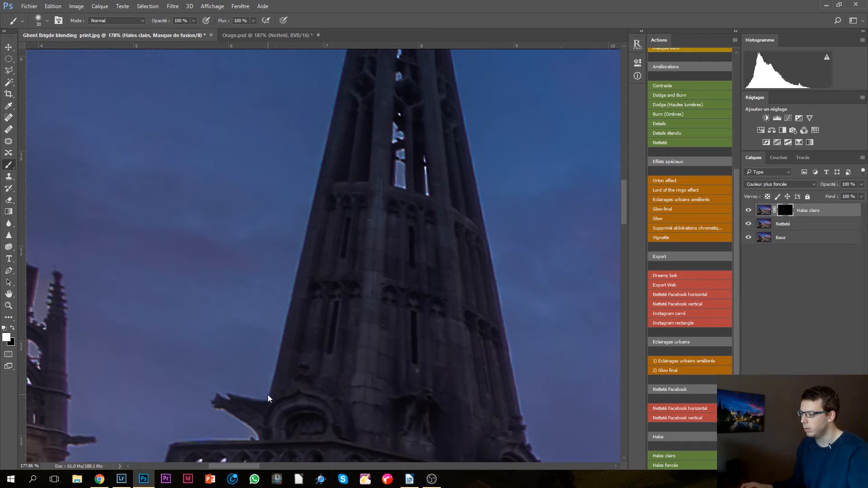
{"action": "left_click_drag", "start_coordinate": [334, 204], "coordinate": [336, 316]}
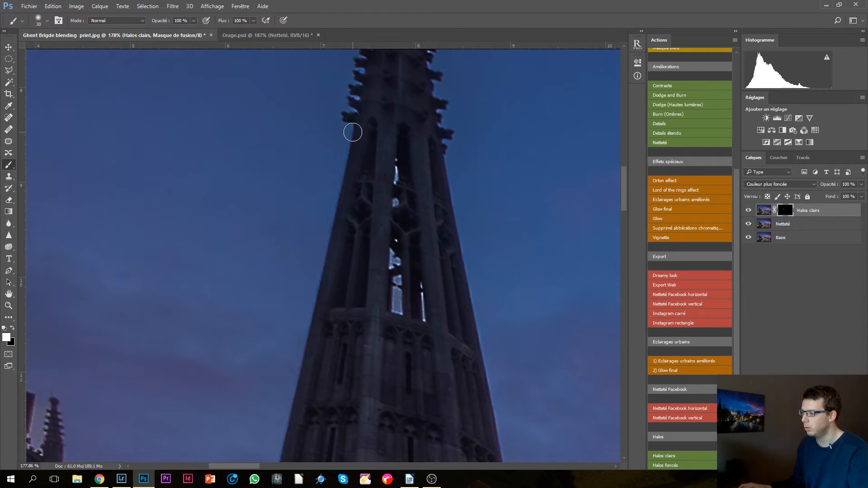
{"action": "left_click_drag", "start_coordinate": [434, 238], "coordinate": [322, 165]}
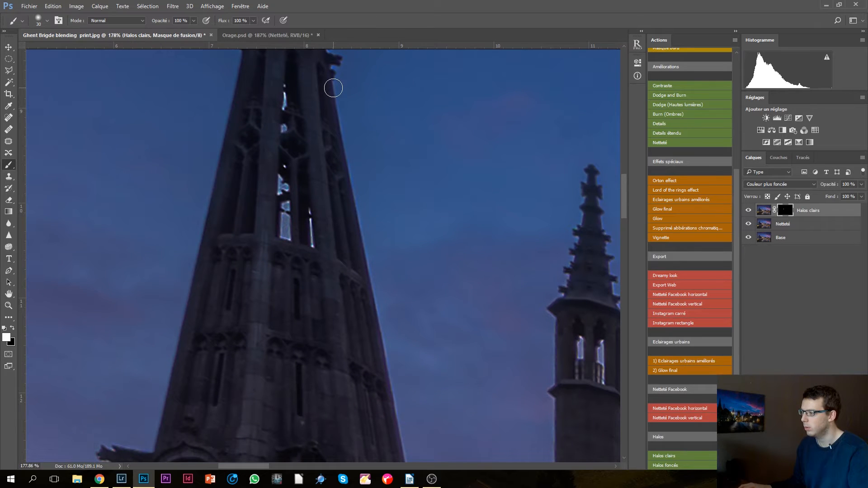
{"action": "left_click_drag", "start_coordinate": [454, 335], "coordinate": [430, 182]}
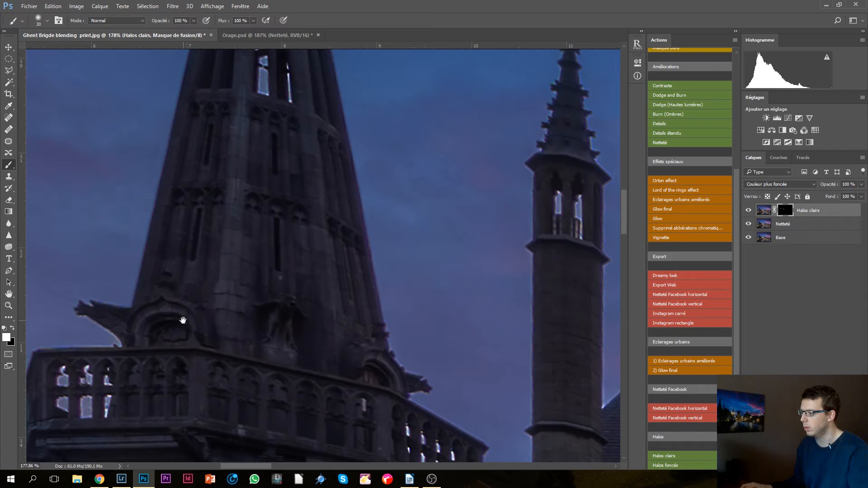
Brush white on the Halos clairs mask around the tall tower's balcony, gargoyles and the narrow openings of its spire.
{"action": "left_click_drag", "start_coordinate": [118, 350], "coordinate": [462, 189]}
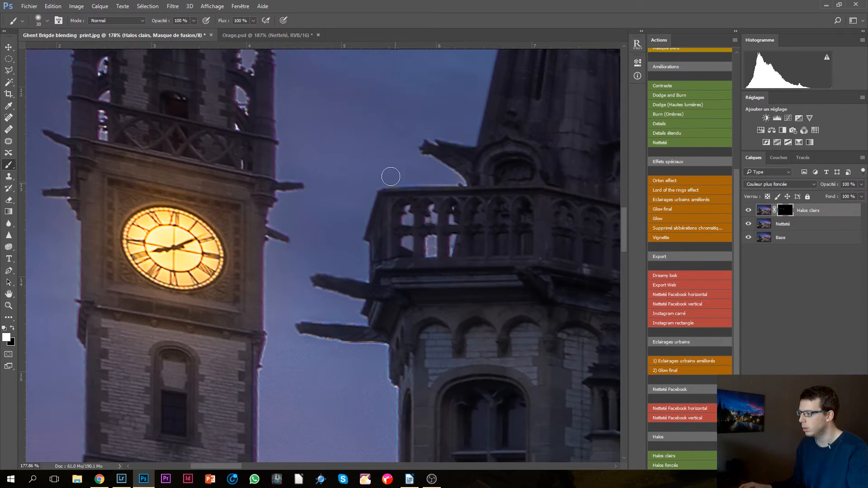
{"action": "left_click_drag", "start_coordinate": [432, 137], "coordinate": [226, 317]}
{"action": "left_click_drag", "start_coordinate": [399, 149], "coordinate": [360, 303]}
{"action": "mouse_move", "coordinate": [355, 225]}
{"action": "left_mouse_down"}
{"action": "mouse_move", "coordinate": [370, 239]}
{"action": "mouse_move", "coordinate": [364, 261]}
{"action": "mouse_move", "coordinate": [396, 249]}
{"action": "mouse_move", "coordinate": [389, 258]}
{"action": "mouse_move", "coordinate": [355, 194]}
{"action": "mouse_move", "coordinate": [358, 95]}
{"action": "left_mouse_up"}
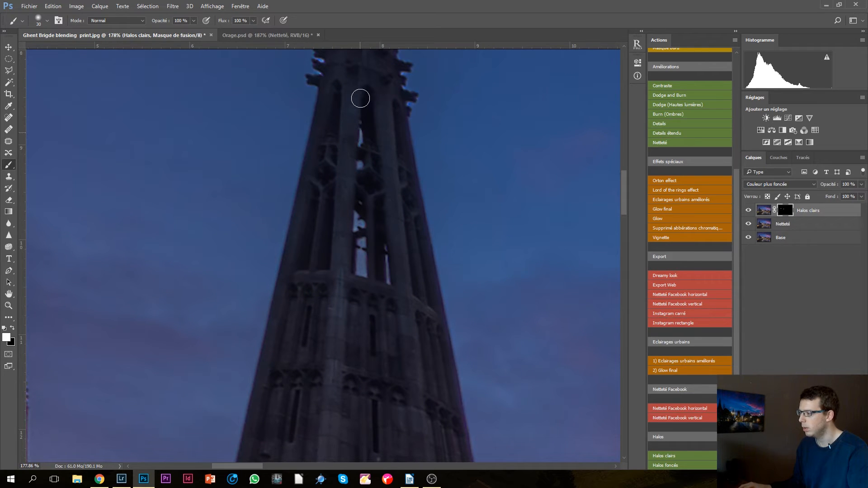
Compare the tower's edges with and without the Halos clairs layer.
{"action": "left_click", "coordinate": [749, 210]}
{"action": "left_click", "coordinate": [749, 210]}
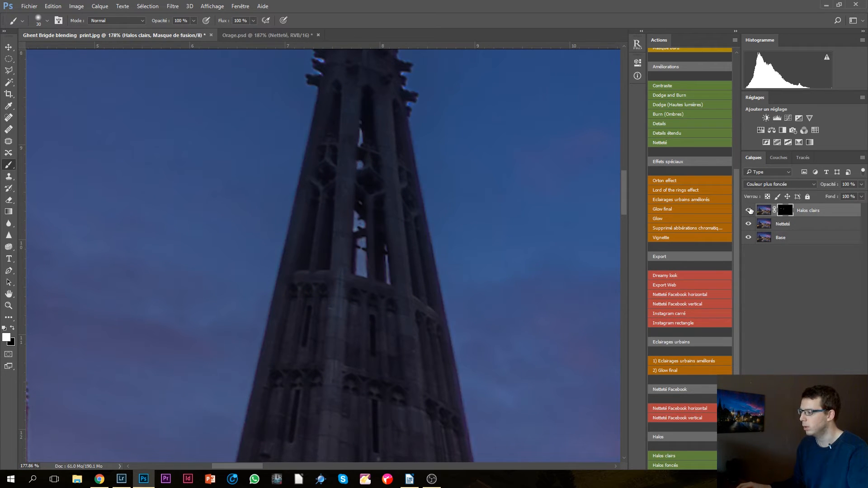
{"action": "left_click", "coordinate": [749, 210]}
{"action": "left_click", "coordinate": [749, 210]}
{"action": "left_click", "coordinate": [749, 210]}
{"action": "left_click", "coordinate": [749, 211]}
{"action": "left_click", "coordinate": [749, 210]}
{"action": "left_click", "coordinate": [749, 210]}
Set the Halos clairs layer's opacity to 71% and check its effect against the original and the whole photo.
{"action": "left_click_drag", "start_coordinate": [827, 188], "coordinate": [816, 187]}
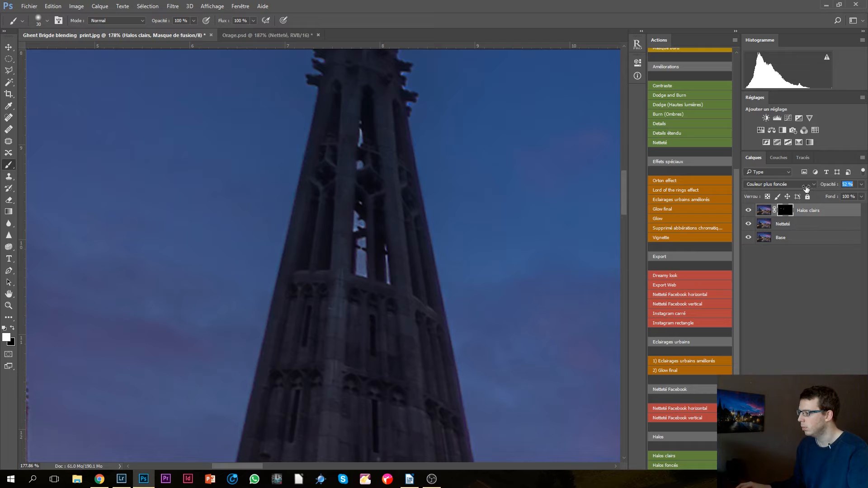
{"action": "left_click", "coordinate": [806, 187]}
{"action": "left_click", "coordinate": [833, 184]}
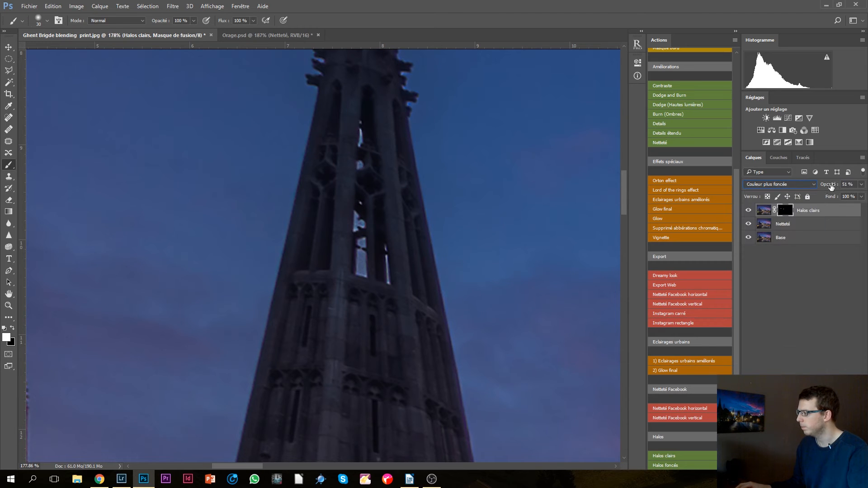
{"action": "mouse_move", "coordinate": [830, 185]}
{"action": "left_mouse_down"}
{"action": "mouse_move", "coordinate": [804, 186]}
{"action": "mouse_move", "coordinate": [836, 186]}
{"action": "mouse_move", "coordinate": [822, 188]}
{"action": "left_mouse_up"}
{"action": "left_click", "coordinate": [749, 211]}
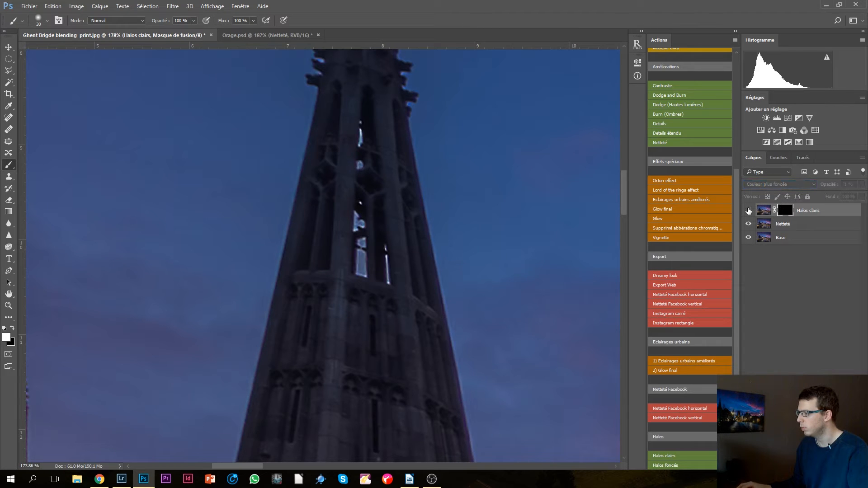
{"action": "left_click", "coordinate": [748, 211]}
{"action": "left_click", "coordinate": [748, 211]}
{"action": "scroll", "coordinate": [412, 218], "scroll_direction": "down", "scroll_amount": 15}
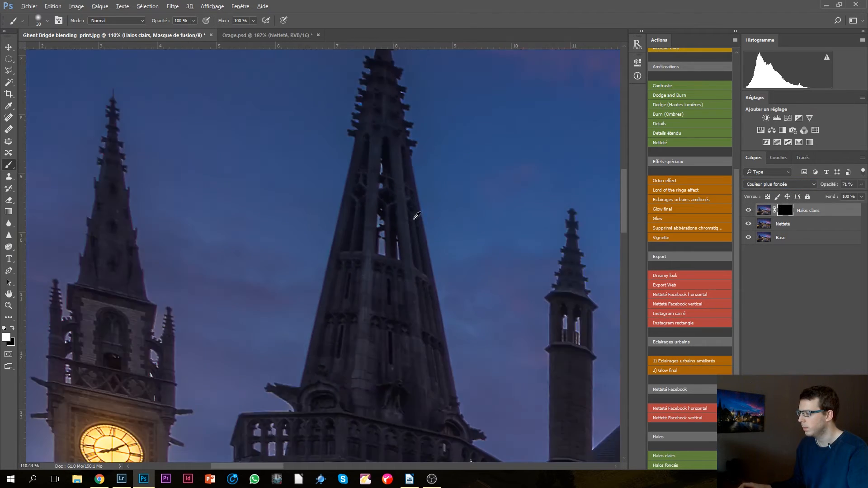
{"action": "scroll", "coordinate": [400, 223], "scroll_direction": "up", "scroll_amount": 1}
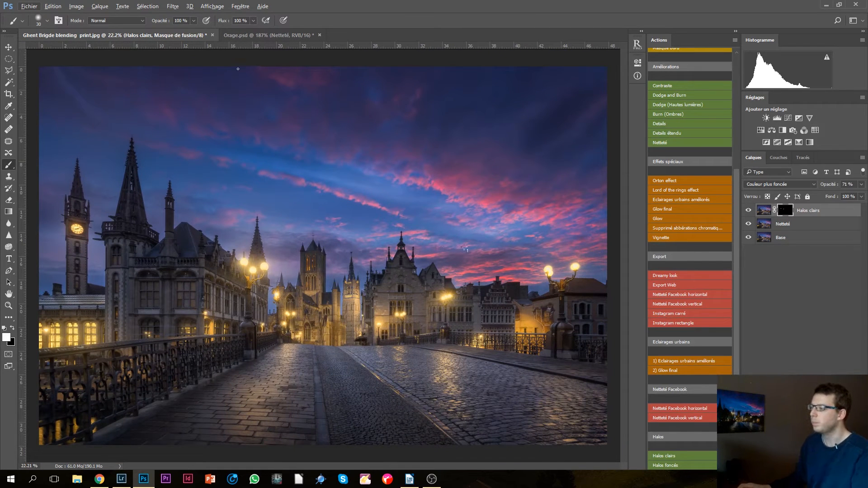
Switch to the Orage.psd document and brush white on the Halos foncés mask along the curved lightning bolt.
{"action": "left_click", "coordinate": [251, 34]}
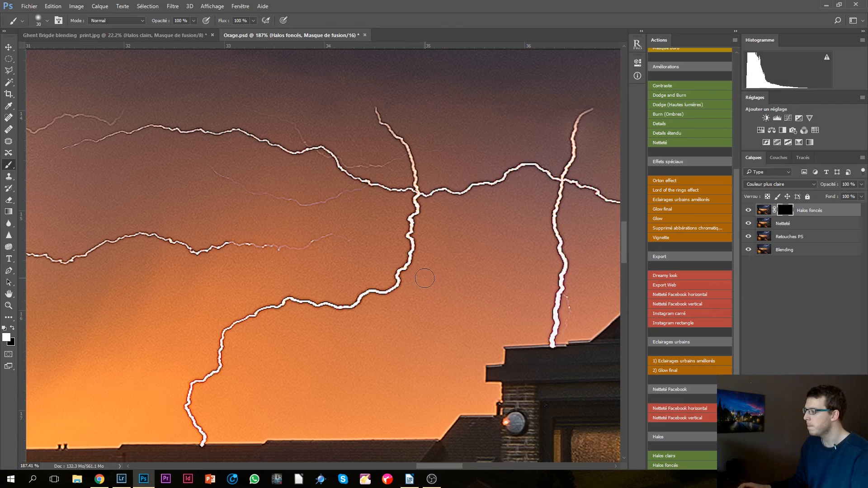
{"action": "scroll", "coordinate": [424, 278], "scroll_direction": "up", "scroll_amount": 2}
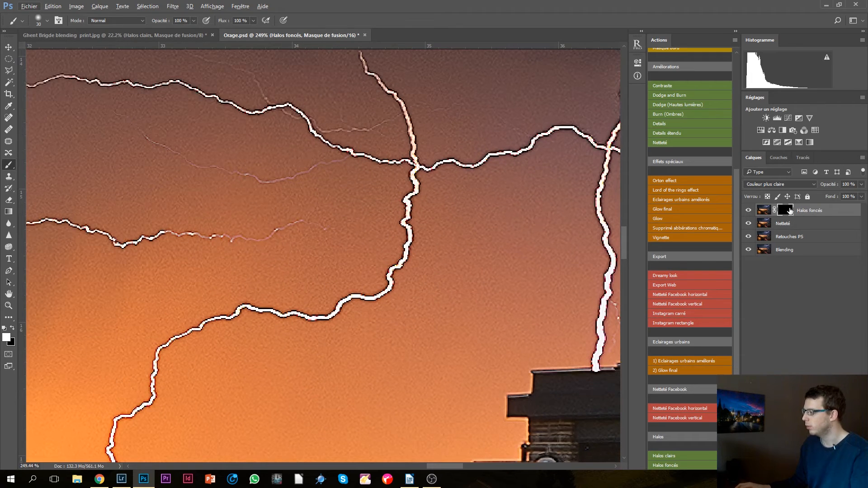
{"action": "mouse_move", "coordinate": [408, 216]}
{"action": "left_mouse_down"}
{"action": "mouse_move", "coordinate": [405, 246]}
{"action": "mouse_move", "coordinate": [386, 284]}
{"action": "mouse_move", "coordinate": [363, 299]}
{"action": "left_mouse_up"}
Enlarge the brush to 185 px and paint white on the Halos foncés mask over the branching bolts beside the gabled roof.
{"action": "right_click", "coordinate": [346, 303], "text": "alt"}
{"action": "scroll", "coordinate": [381, 304], "scroll_direction": "down", "scroll_amount": 8}
{"action": "right_click", "coordinate": [324, 230], "text": "alt"}
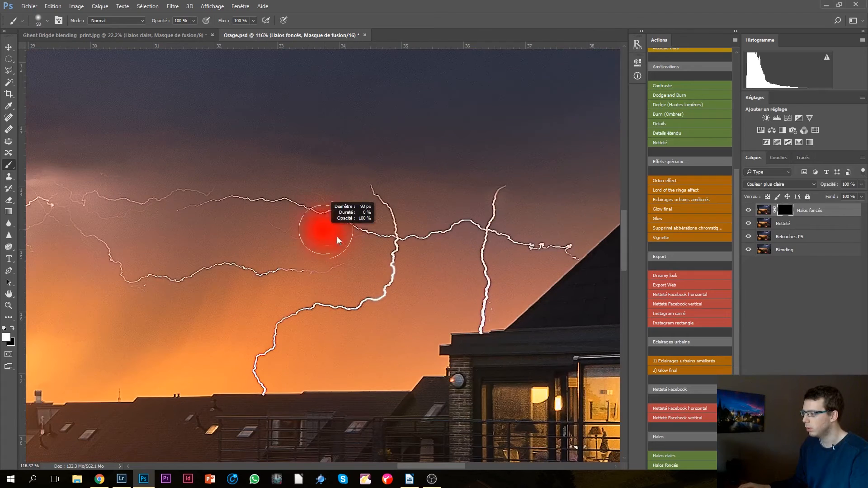
{"action": "left_click_drag", "start_coordinate": [447, 245], "coordinate": [305, 219]}
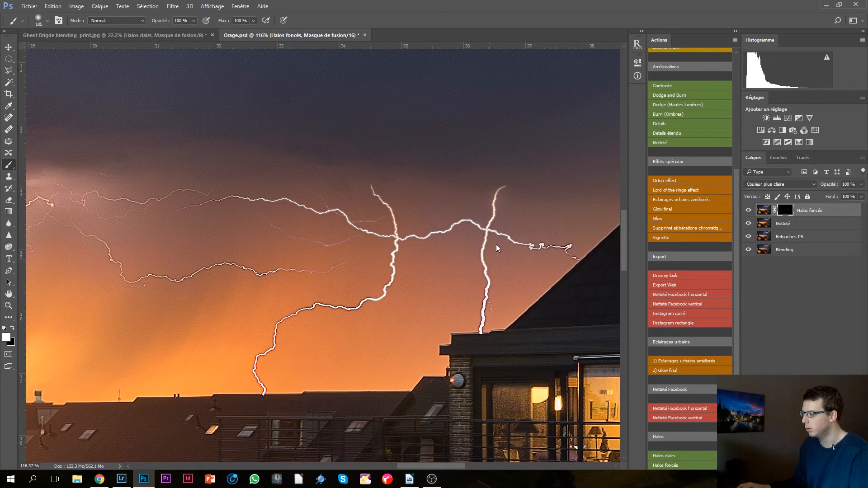
{"action": "left_click_drag", "start_coordinate": [332, 238], "coordinate": [446, 255]}
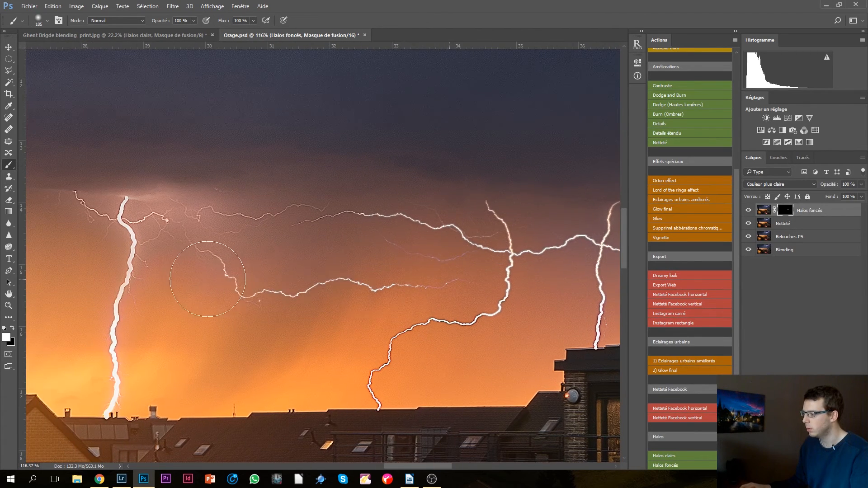
{"action": "mouse_move", "coordinate": [384, 344]}
{"action": "left_mouse_down"}
{"action": "mouse_move", "coordinate": [390, 354]}
{"action": "mouse_move", "coordinate": [375, 386]}
{"action": "mouse_move", "coordinate": [520, 282]}
{"action": "mouse_move", "coordinate": [353, 255]}
{"action": "left_mouse_up"}
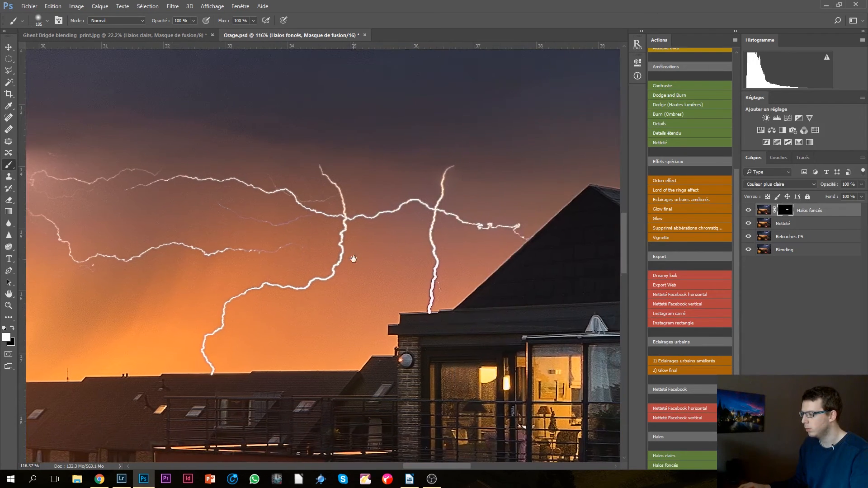
Reduce the brush to 21 px and paint the mask over the lower end of the bolt striking the flat roof.
{"action": "left_click_drag", "start_coordinate": [460, 310], "coordinate": [427, 308]}
{"action": "scroll", "coordinate": [427, 308], "scroll_direction": "up", "scroll_amount": 5}
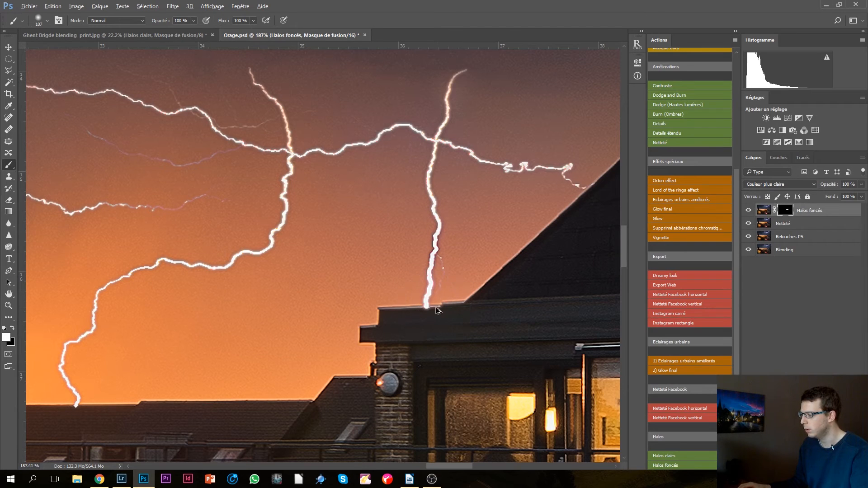
{"action": "mouse_move", "coordinate": [432, 301]}
{"action": "left_mouse_down"}
{"action": "mouse_move", "coordinate": [440, 292]}
{"action": "mouse_move", "coordinate": [425, 297]}
{"action": "mouse_move", "coordinate": [428, 306]}
{"action": "left_mouse_up"}
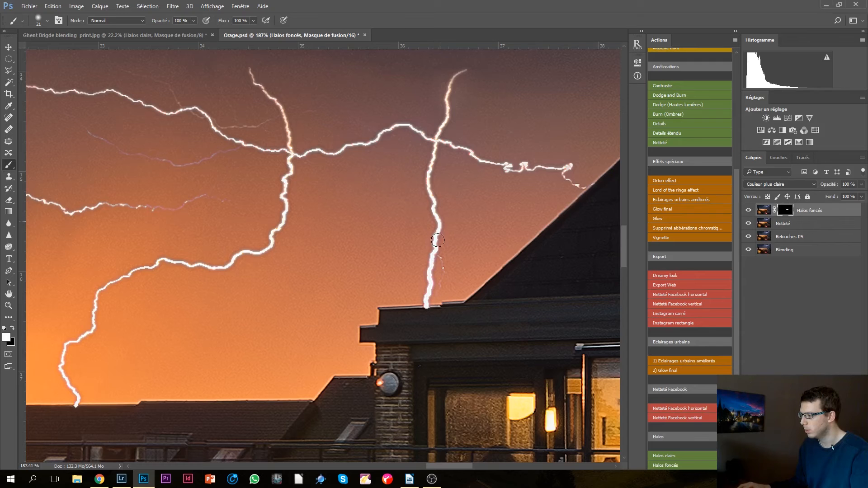
{"action": "scroll", "coordinate": [454, 220], "scroll_direction": "down", "scroll_amount": 6}
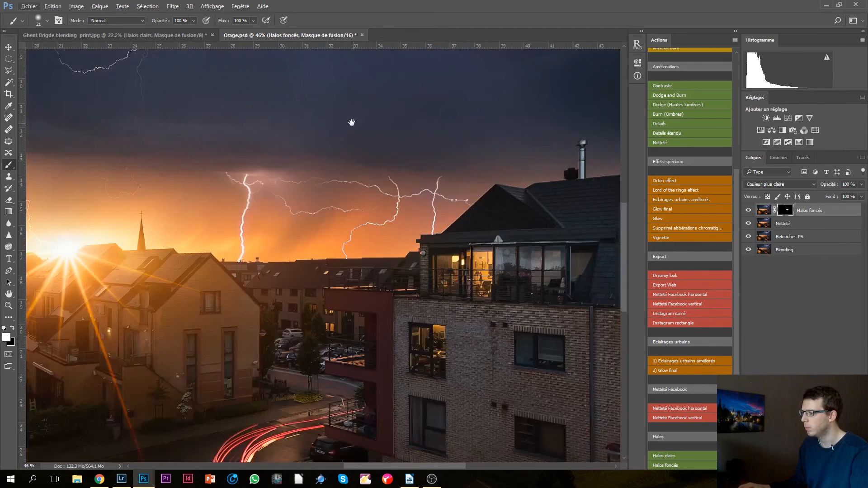
Brush white on the Halos foncés mask over the long lightning bolts in the dark upper sky.
{"action": "left_click_drag", "start_coordinate": [351, 122], "coordinate": [401, 306]}
{"action": "left_click_drag", "start_coordinate": [295, 234], "coordinate": [321, 323]}
{"action": "left_click_drag", "start_coordinate": [280, 248], "coordinate": [332, 264]}
{"action": "mouse_move", "coordinate": [279, 188]}
{"action": "left_mouse_down"}
{"action": "mouse_move", "coordinate": [255, 239]}
{"action": "mouse_move", "coordinate": [254, 290]}
{"action": "mouse_move", "coordinate": [217, 342]}
{"action": "mouse_move", "coordinate": [152, 319]}
{"action": "mouse_move", "coordinate": [272, 351]}
{"action": "mouse_move", "coordinate": [400, 310]}
{"action": "mouse_move", "coordinate": [487, 208]}
{"action": "mouse_move", "coordinate": [551, 171]}
{"action": "mouse_move", "coordinate": [476, 186]}
{"action": "mouse_move", "coordinate": [234, 182]}
{"action": "mouse_move", "coordinate": [229, 155]}
{"action": "mouse_move", "coordinate": [186, 141]}
{"action": "mouse_move", "coordinate": [354, 149]}
{"action": "mouse_move", "coordinate": [372, 194]}
{"action": "mouse_move", "coordinate": [364, 253]}
{"action": "mouse_move", "coordinate": [209, 362]}
{"action": "left_mouse_up"}
{"action": "mouse_move", "coordinate": [389, 277]}
{"action": "left_mouse_down"}
{"action": "mouse_move", "coordinate": [527, 186]}
{"action": "mouse_move", "coordinate": [507, 192]}
{"action": "mouse_move", "coordinate": [633, 193]}
{"action": "left_mouse_up"}
{"action": "mouse_move", "coordinate": [494, 253]}
{"action": "left_mouse_down"}
{"action": "mouse_move", "coordinate": [418, 211]}
{"action": "mouse_move", "coordinate": [316, 195]}
{"action": "mouse_move", "coordinate": [269, 168]}
{"action": "left_mouse_up"}
{"action": "scroll", "coordinate": [284, 174], "scroll_direction": "down", "scroll_amount": 3}
{"action": "left_click_drag", "start_coordinate": [496, 285], "coordinate": [501, 295]}
Brush white with a 213 px brush on the Halos foncés mask over the bolts in the orange sky left of the sun.
{"action": "left_click_drag", "start_coordinate": [163, 192], "coordinate": [337, 225]}
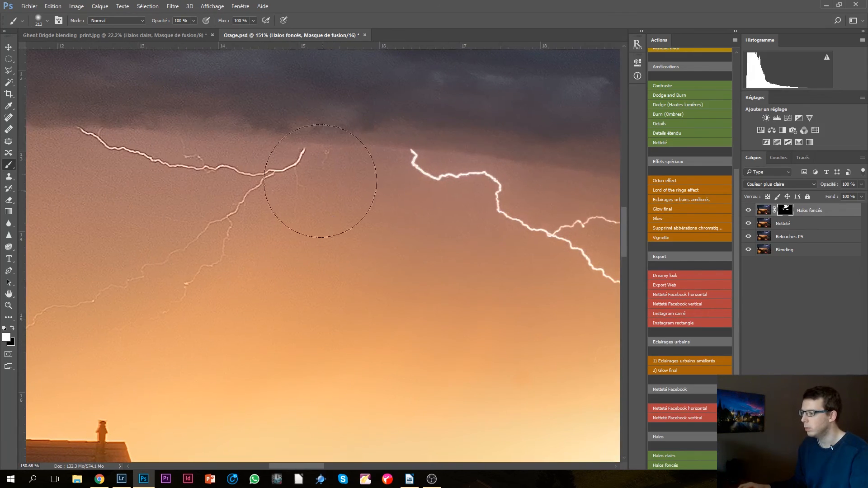
{"action": "left_click_drag", "start_coordinate": [184, 241], "coordinate": [281, 175]}
{"action": "left_click_drag", "start_coordinate": [390, 223], "coordinate": [68, 215]}
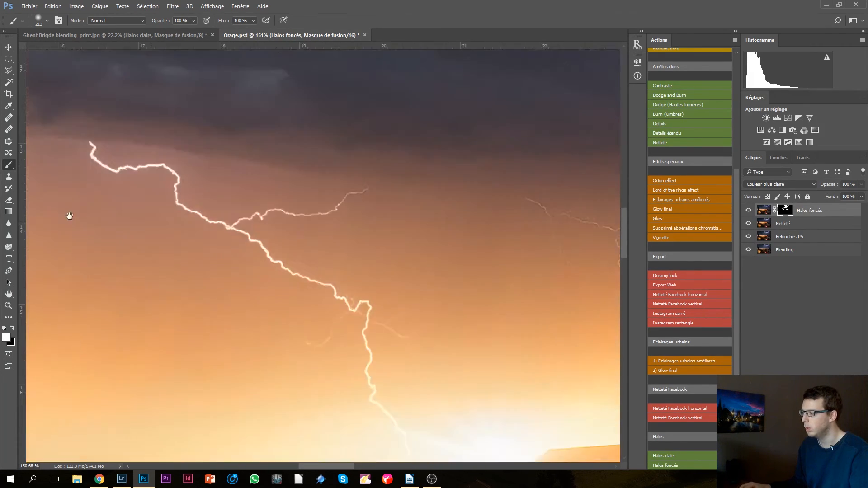
{"action": "scroll", "coordinate": [494, 267], "scroll_direction": "down", "scroll_amount": 5}
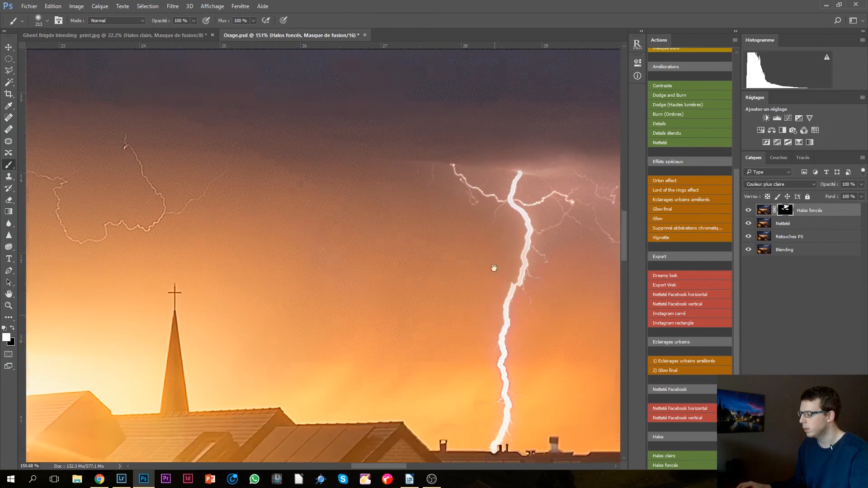
Reduce the brush to 72 px and paint the Halos foncés mask over the thick vertical bolt and the faint one above the steeple.
{"action": "right_click", "coordinate": [527, 242]}
{"action": "mouse_move", "coordinate": [518, 230]}
{"action": "left_mouse_down"}
{"action": "mouse_move", "coordinate": [465, 226]}
{"action": "mouse_move", "coordinate": [505, 232]}
{"action": "mouse_move", "coordinate": [495, 312]}
{"action": "left_mouse_up"}
{"action": "left_click_drag", "start_coordinate": [246, 123], "coordinate": [377, 243]}
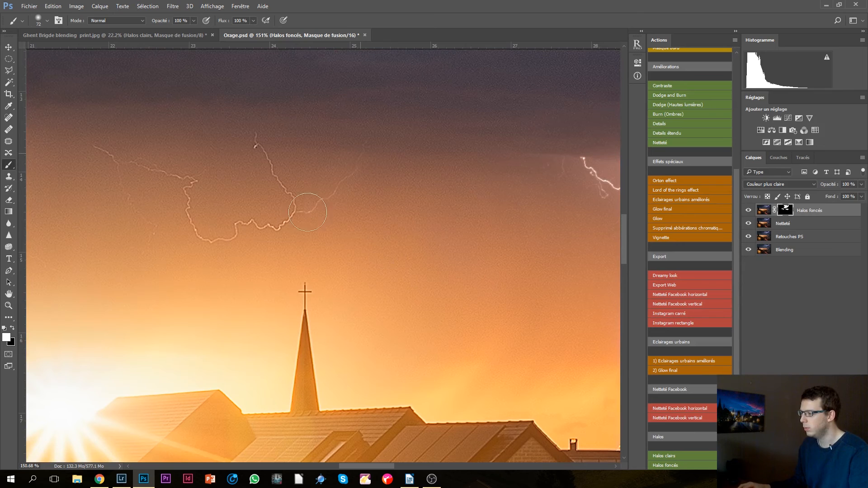
{"action": "left_click_drag", "start_coordinate": [277, 174], "coordinate": [261, 157]}
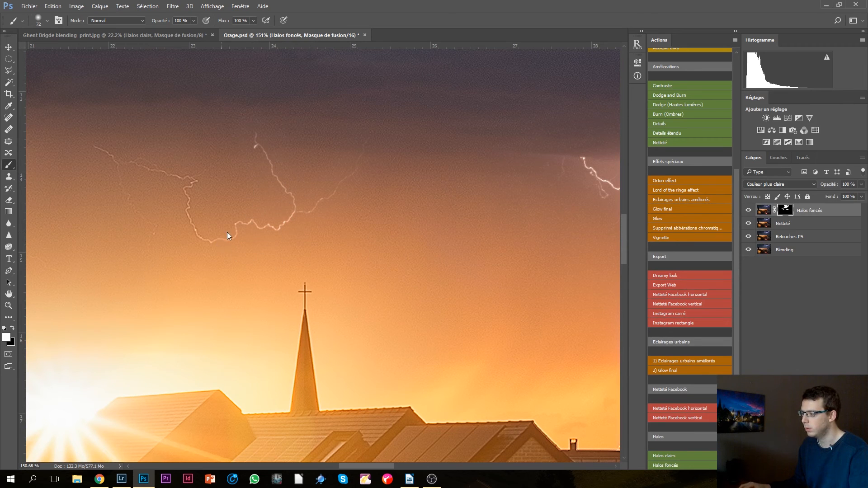
{"action": "mouse_move", "coordinate": [245, 229]}
{"action": "left_mouse_down"}
{"action": "mouse_move", "coordinate": [207, 202]}
{"action": "mouse_move", "coordinate": [184, 173]}
{"action": "mouse_move", "coordinate": [196, 213]}
{"action": "mouse_move", "coordinate": [172, 177]}
{"action": "left_mouse_up"}
Compare the lightning near the rooftops with and without the Halos foncés layer.
{"action": "left_click_drag", "start_coordinate": [535, 203], "coordinate": [196, 186]}
{"action": "left_click_drag", "start_coordinate": [473, 184], "coordinate": [222, 175]}
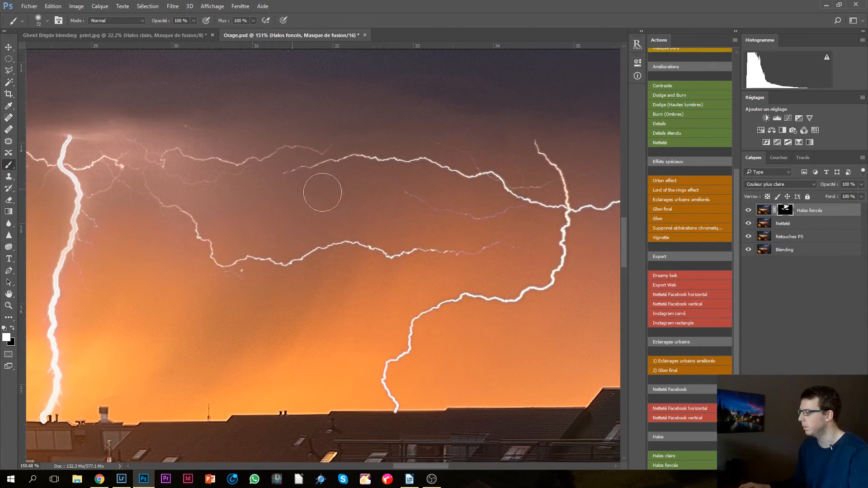
{"action": "left_click", "coordinate": [749, 210]}
{"action": "left_click", "coordinate": [748, 211]}
{"action": "left_click", "coordinate": [749, 210]}
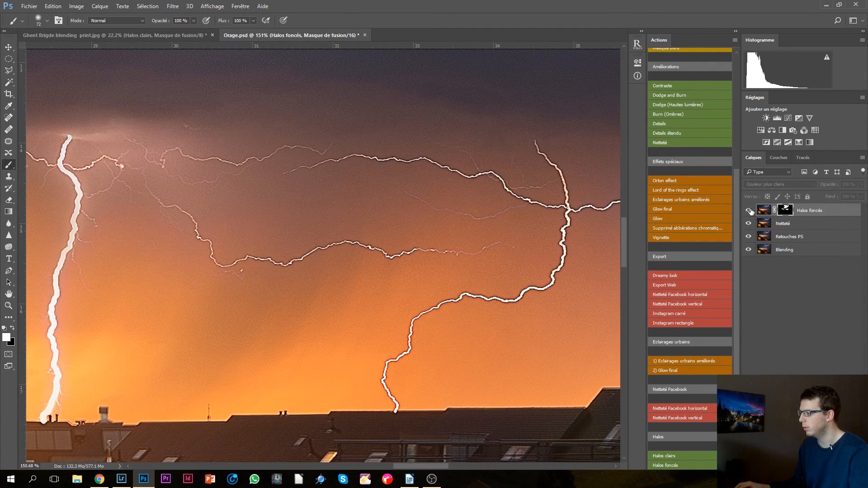
{"action": "left_click", "coordinate": [749, 211]}
{"action": "left_click", "coordinate": [749, 210]}
{"action": "left_click", "coordinate": [748, 211]}
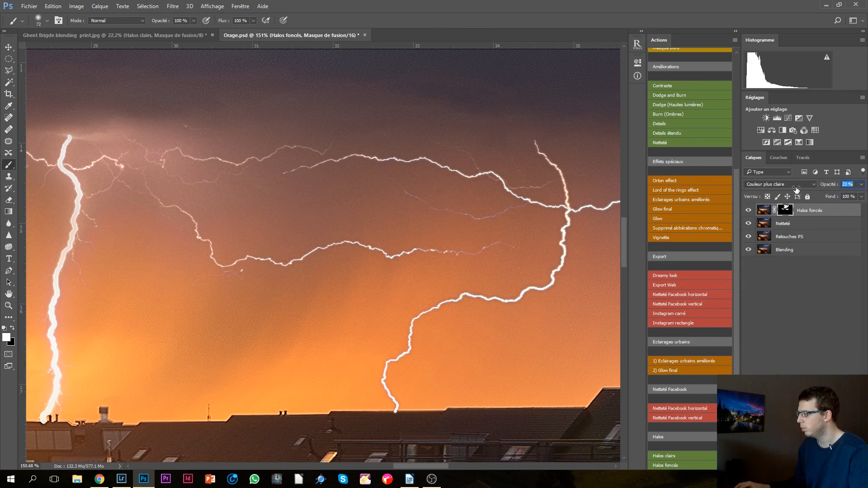
Set the Halos foncés layer's opacity to 100% and check its effect on the lightning and the whole photo.
{"action": "left_click_drag", "start_coordinate": [796, 189], "coordinate": [833, 187]}
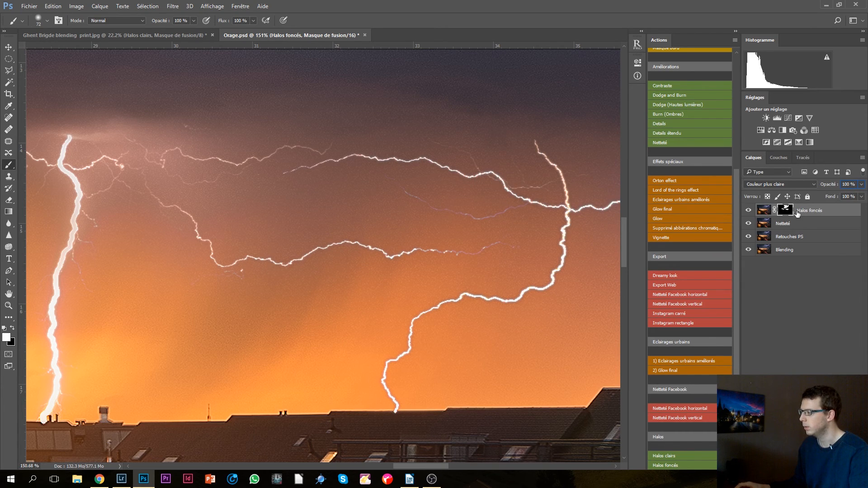
{"action": "left_click", "coordinate": [749, 210]}
{"action": "left_click", "coordinate": [750, 211]}
{"action": "left_click", "coordinate": [749, 211]}
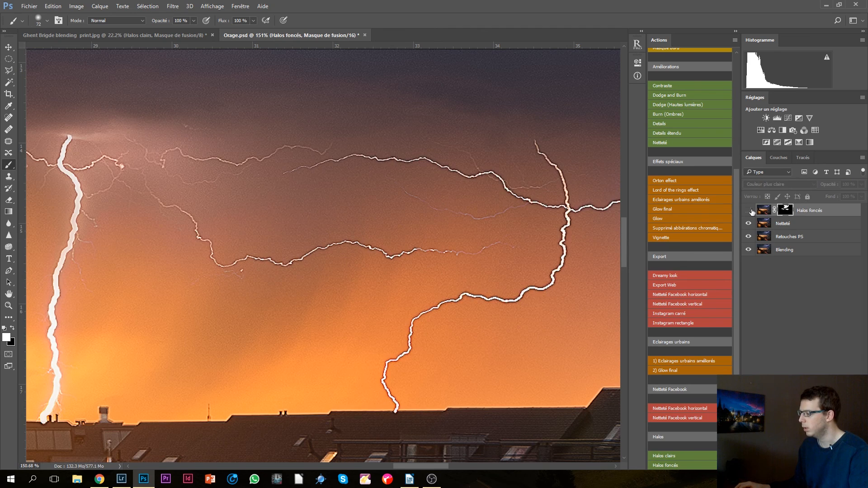
{"action": "left_click", "coordinate": [750, 210]}
{"action": "scroll", "coordinate": [470, 199], "scroll_direction": "down", "scroll_amount": 6}
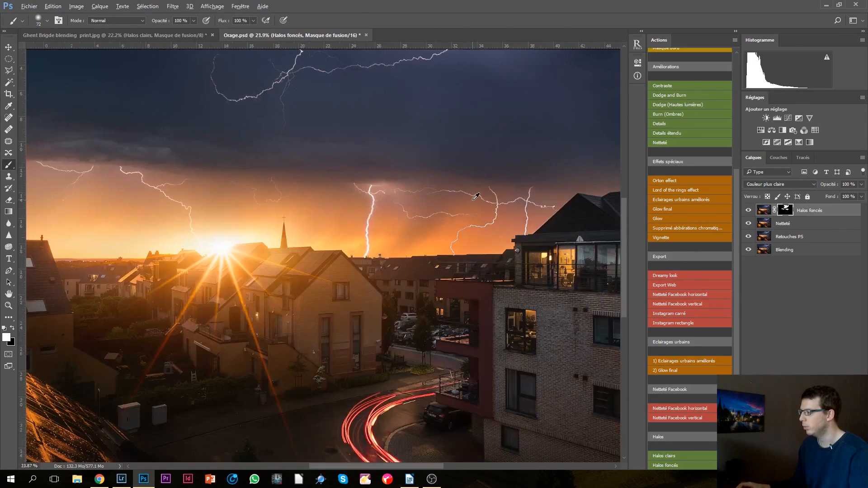
{"action": "scroll", "coordinate": [468, 201], "scroll_direction": "up", "scroll_amount": 2}
{"action": "scroll", "coordinate": [468, 197], "scroll_direction": "down", "scroll_amount": 2}
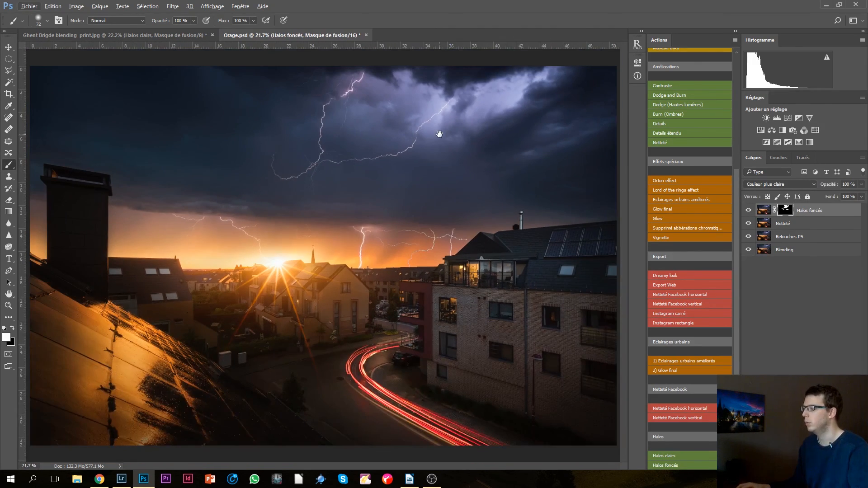